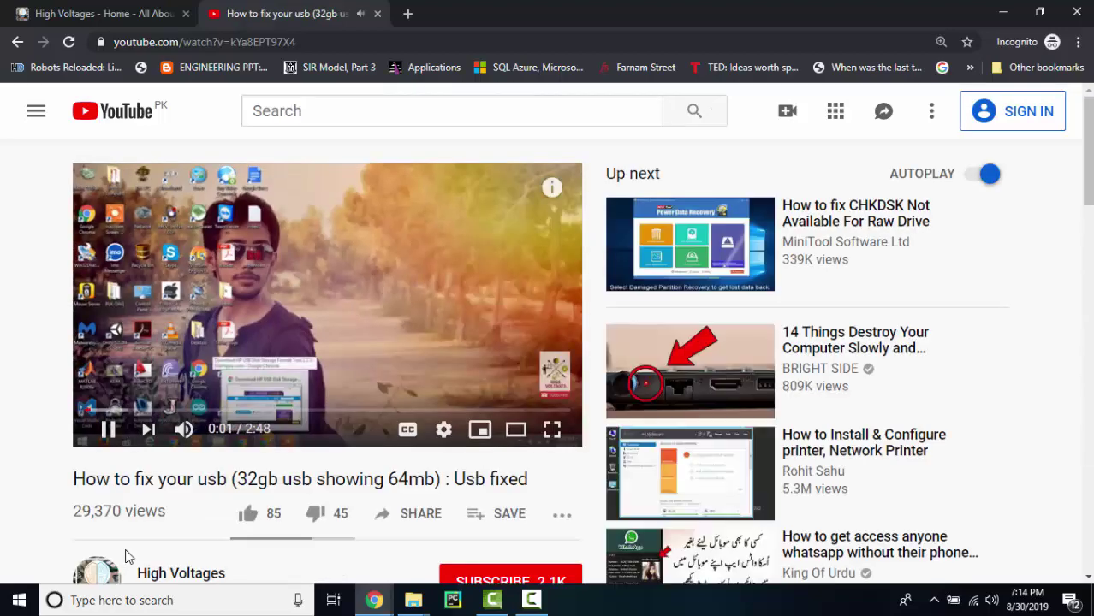
# Skim ahead through the opening minute of the video about the 32gb USB showing 64mb.
pyautogui.click(141, 410)
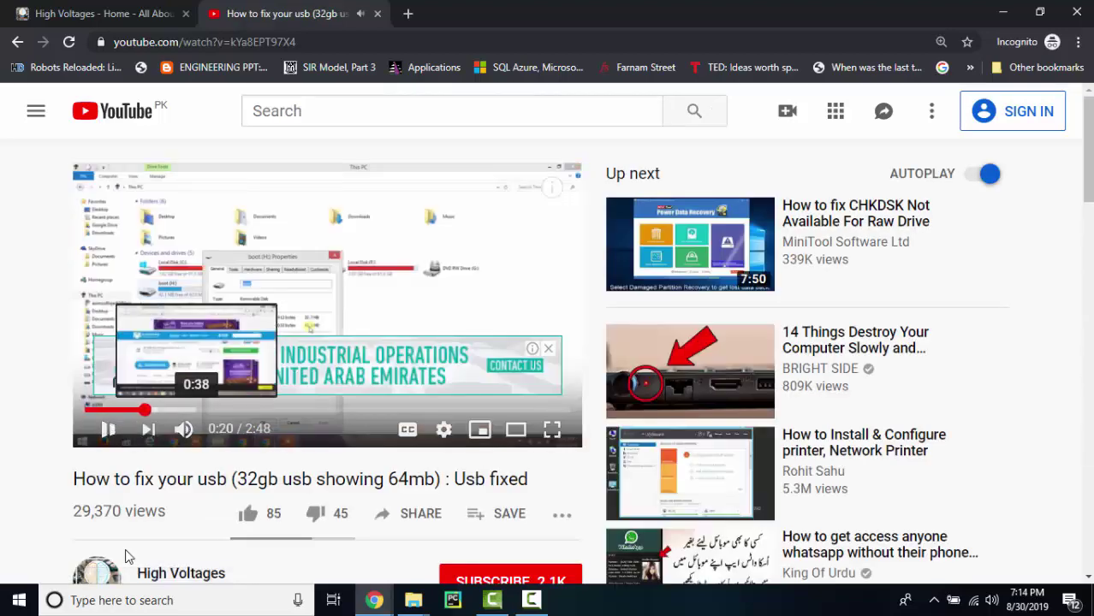
pyautogui.click(196, 410)
pyautogui.click(235, 410)
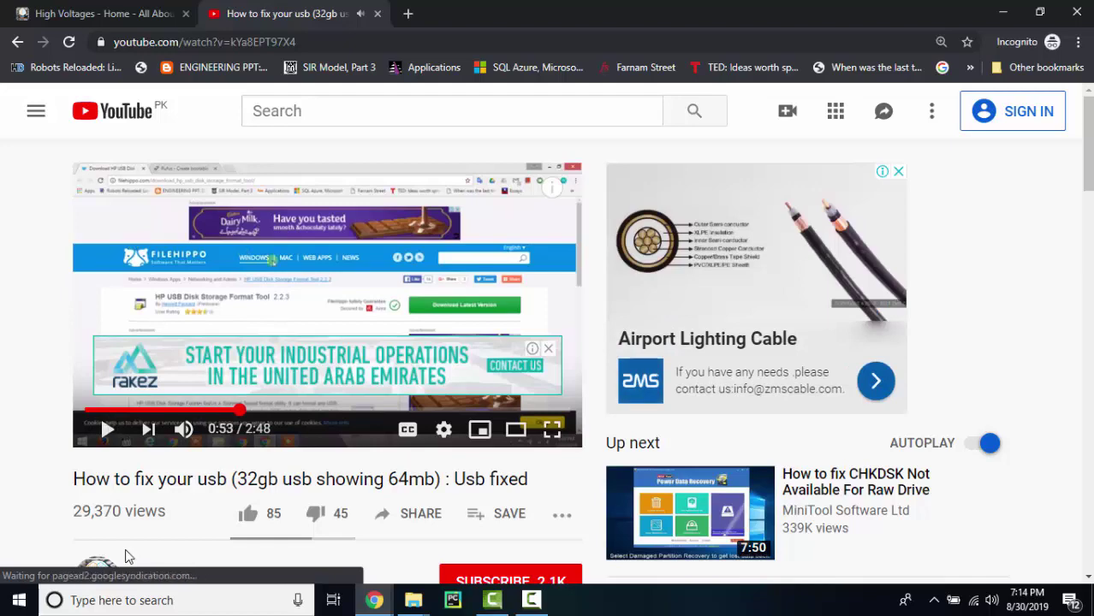
pyautogui.press('space')
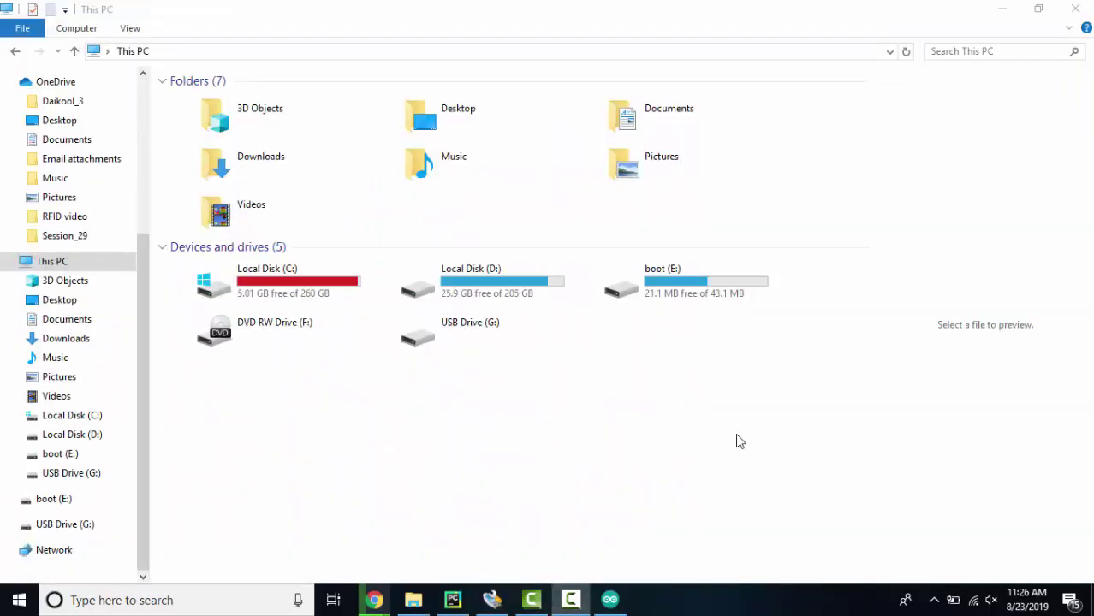
# Open the properties of the boot (E:) drive to examine its capacity.
pyautogui.click(706, 285)
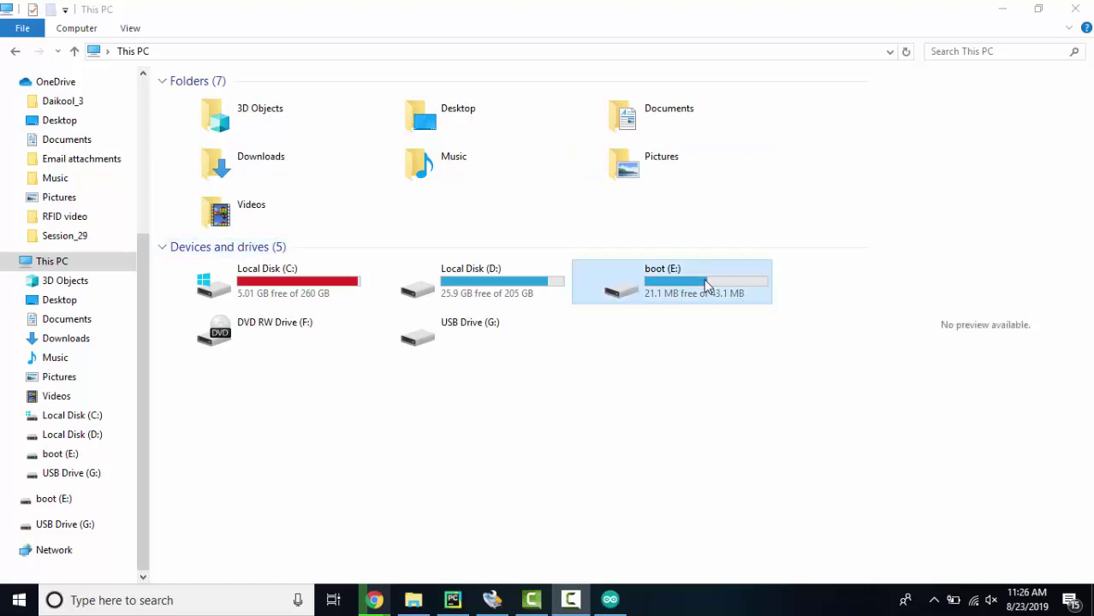
pyautogui.rightClick(705, 295)
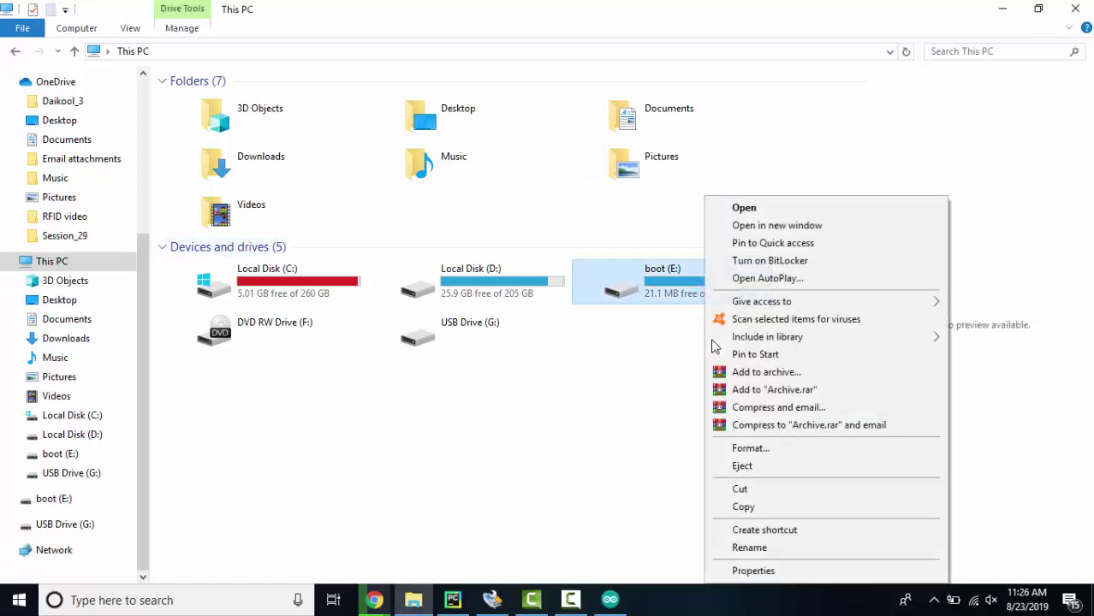
pyautogui.click(758, 571)
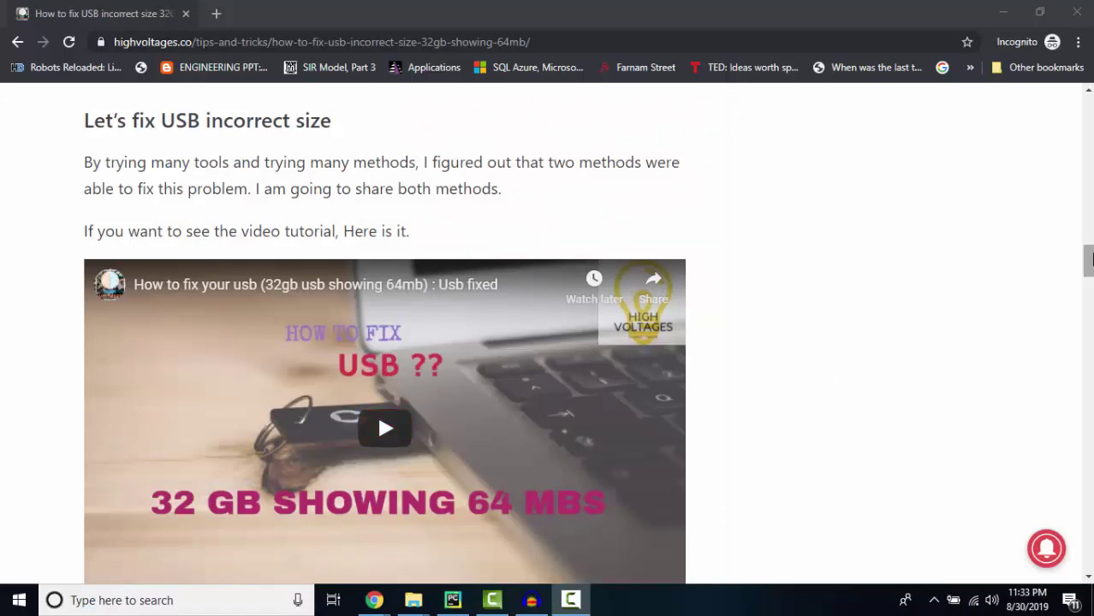
# Look further through the article on fixing the incorrect USB size, past the embedded video tutorial.
pyautogui.click(1089, 263)
pyautogui.moveTo(1089, 263); pyautogui.dragTo(1089, 403)
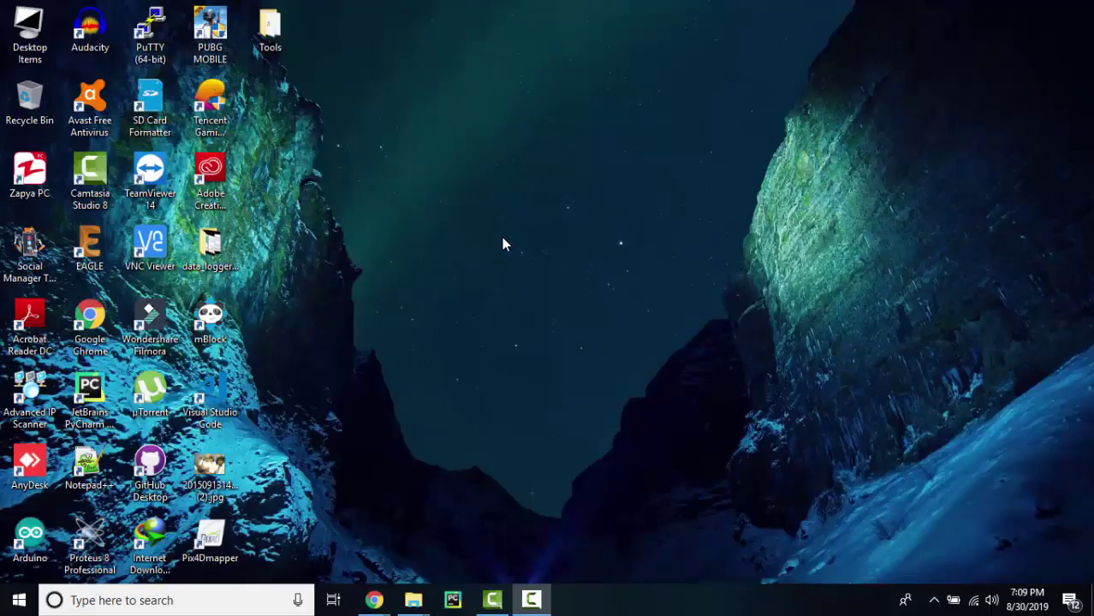
# Open the Tools folder on the desktop and launch HPUSBDisk.exe.
pyautogui.click(276, 36)
pyautogui.doubleClick(276, 35)
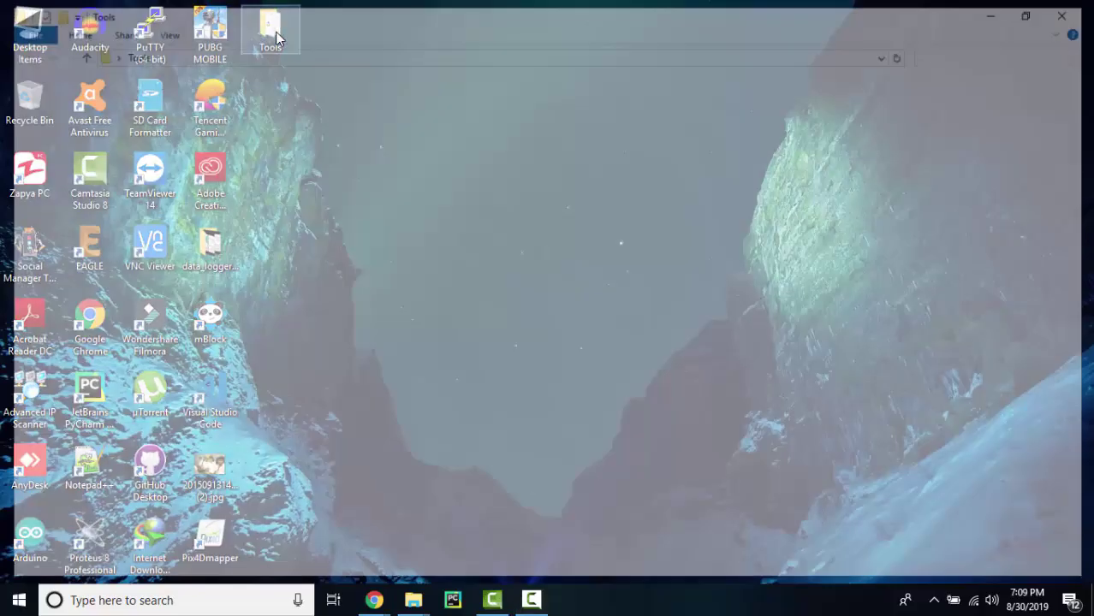
pyautogui.click(243, 103)
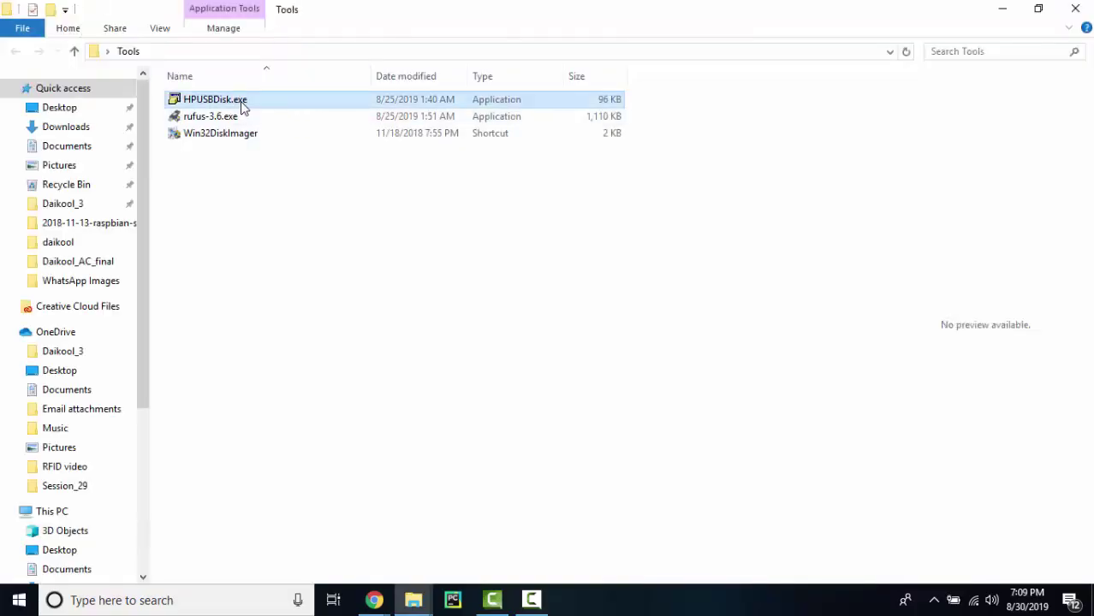
pyautogui.rightClick(242, 103)
pyautogui.click(306, 129)
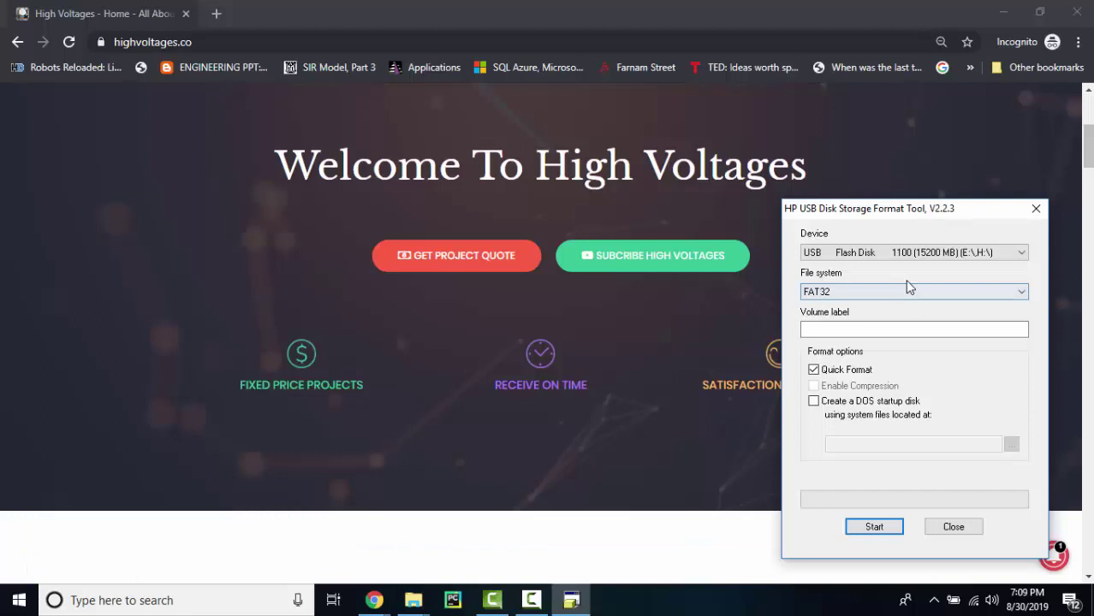
# Format the 15200 MB USB Flash Disk as FAT32 with Quick Format and the volume label USB, accepting the data loss.
pyautogui.click(887, 253)
pyautogui.click(887, 268)
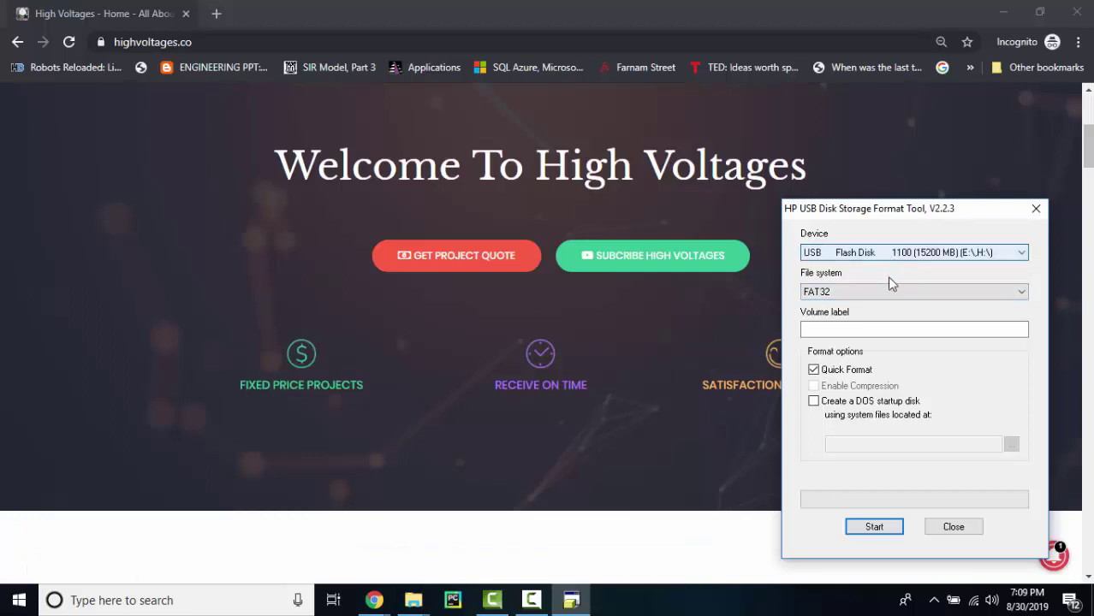
pyautogui.click(883, 329)
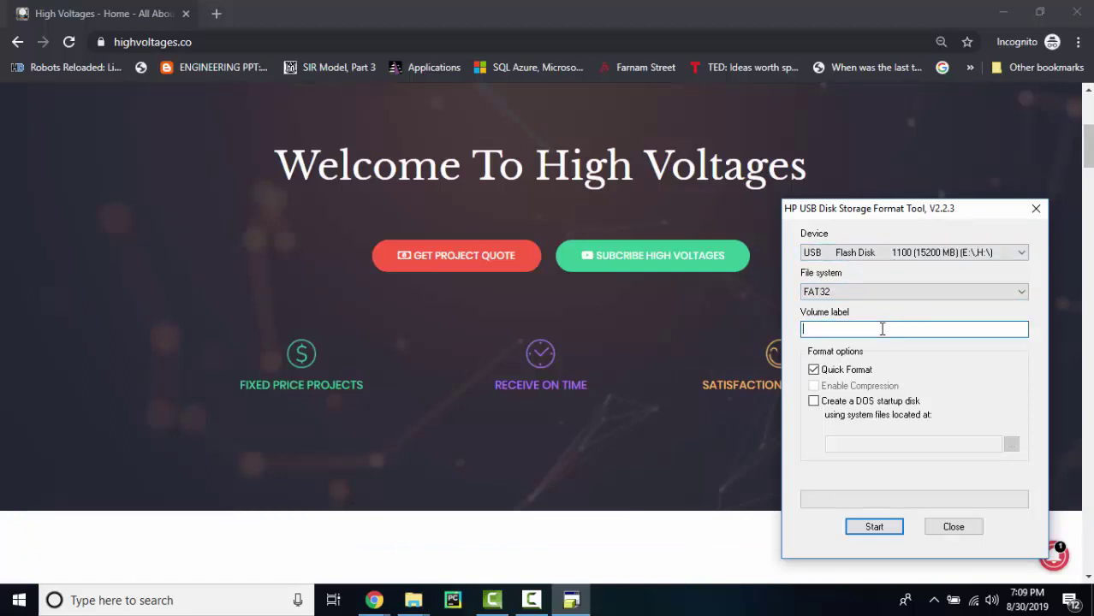
pyautogui.write('USB')
pyautogui.click(899, 531)
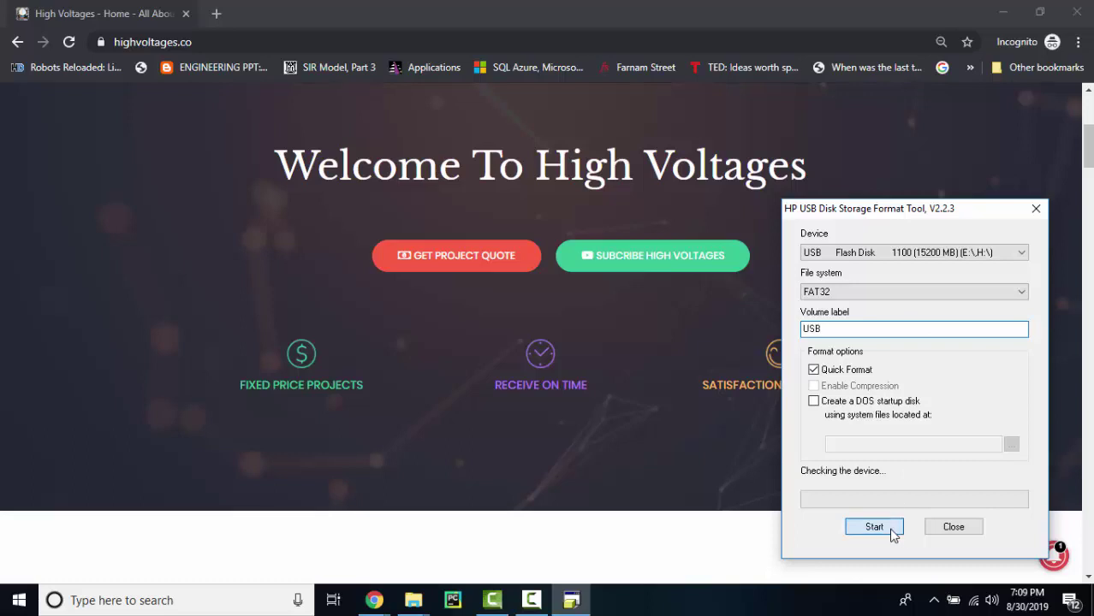
pyautogui.click(593, 356)
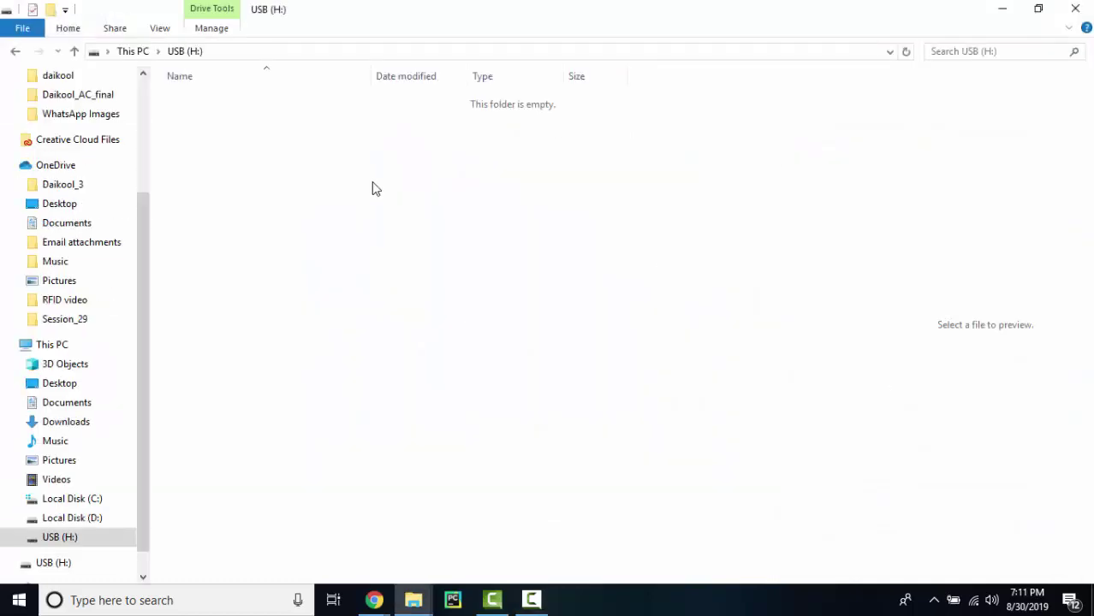
# Open the properties of the USB (H:) drive and dismiss the format tool's completion report.
pyautogui.rightClick(374, 185)
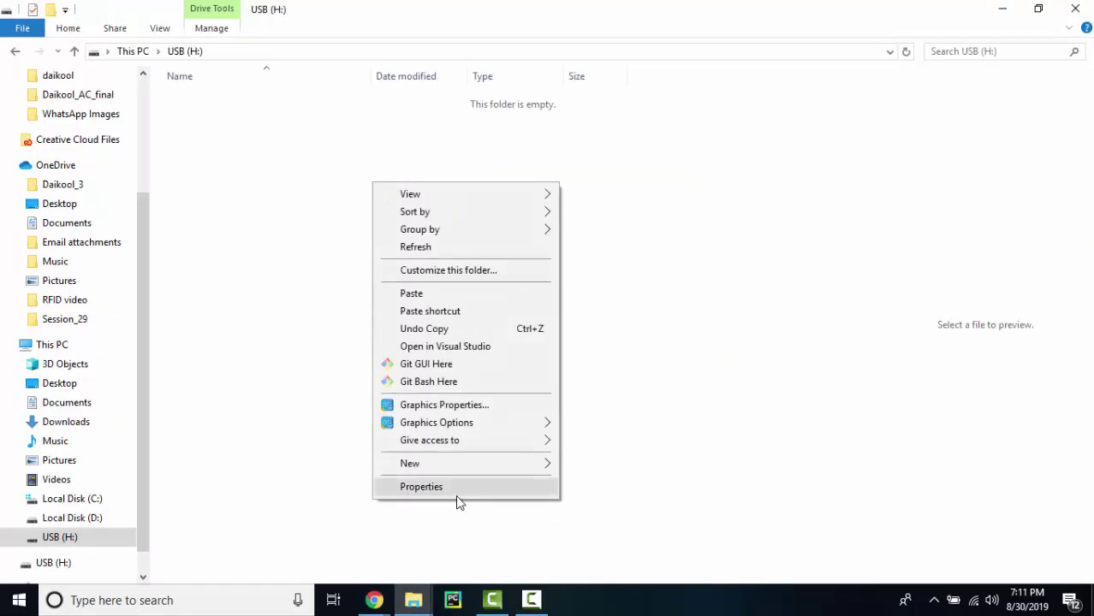
pyautogui.click(456, 490)
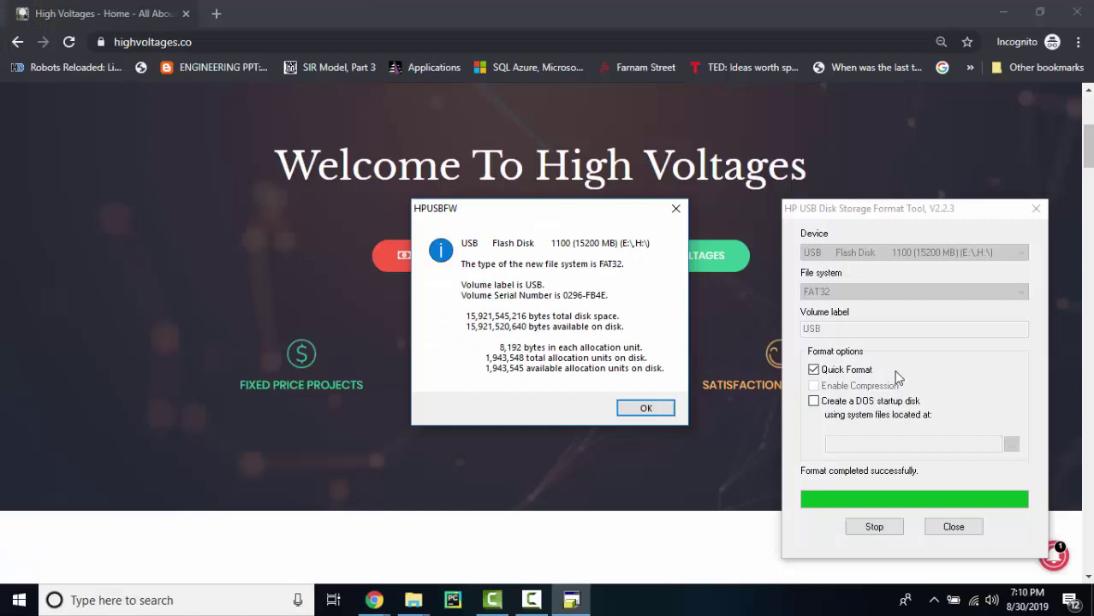
pyautogui.press('Return')
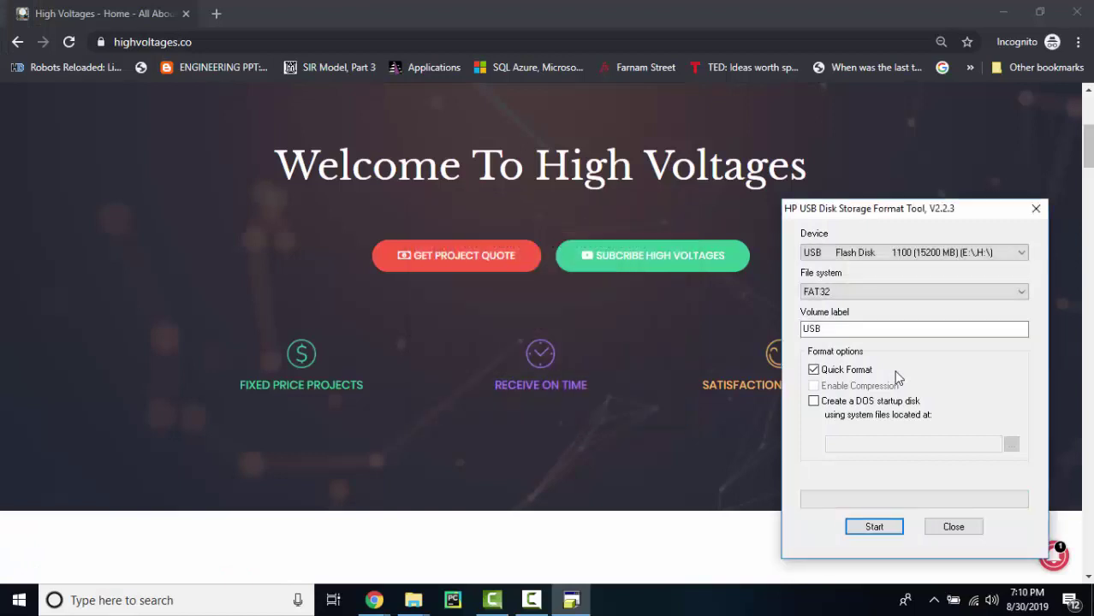
pyautogui.press('Return')
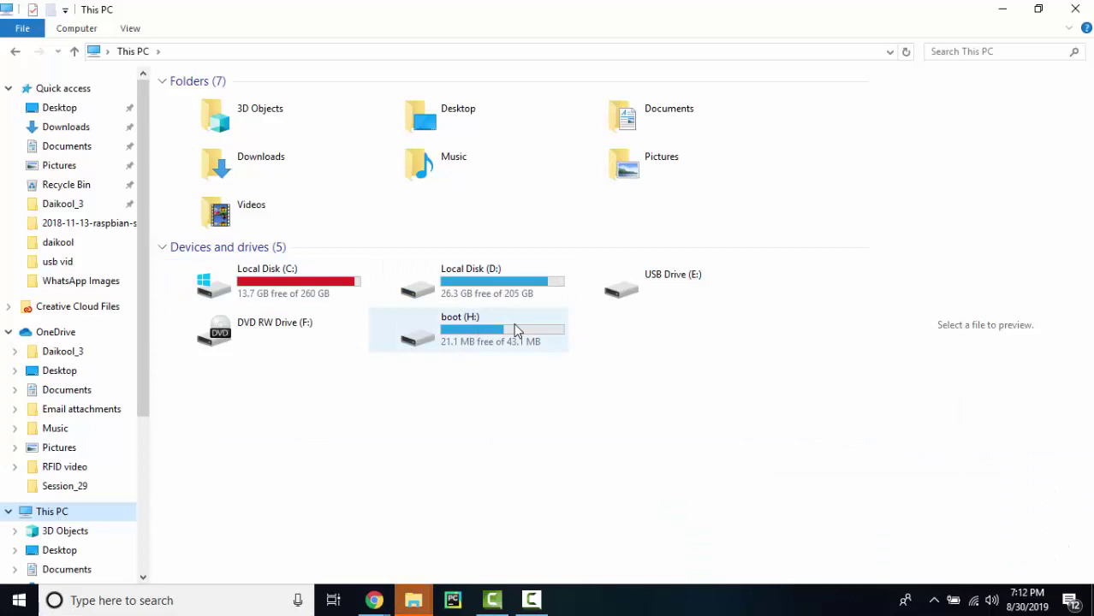
# Check the capacity of the boot (H:) drive in its properties, and close the This PC window.
pyautogui.click(513, 329)
pyautogui.rightClick(514, 330)
pyautogui.click(586, 571)
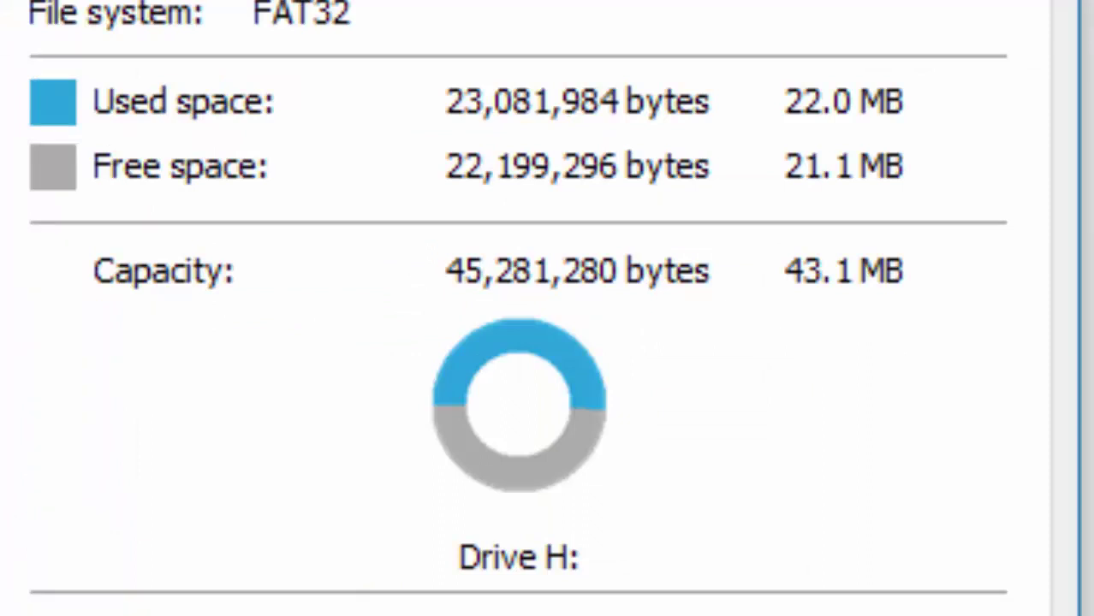
pyautogui.click(800, 207)
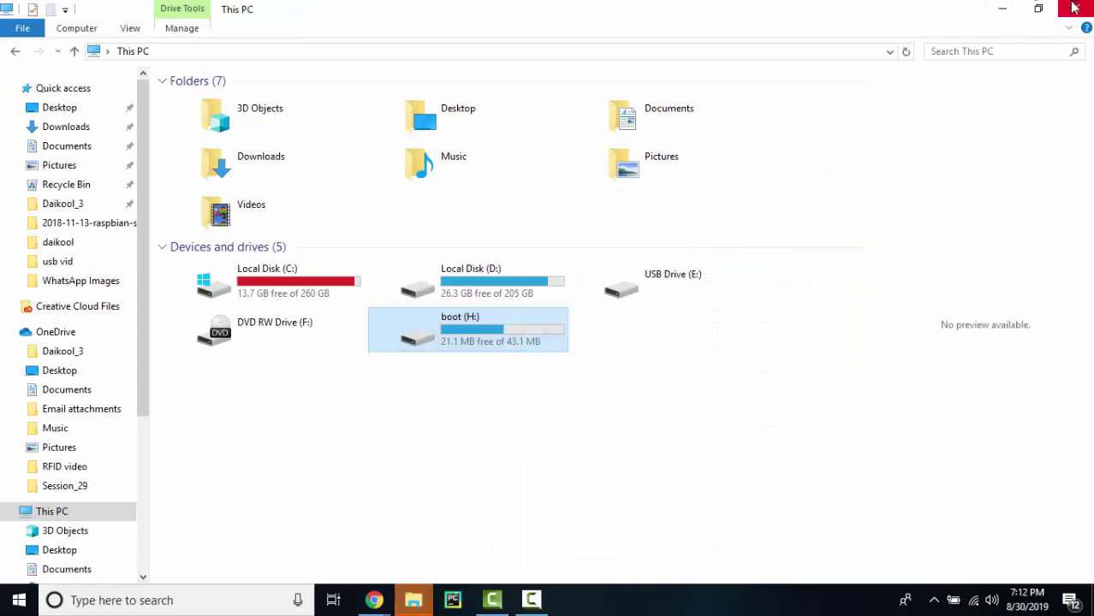
pyautogui.click(1075, 7)
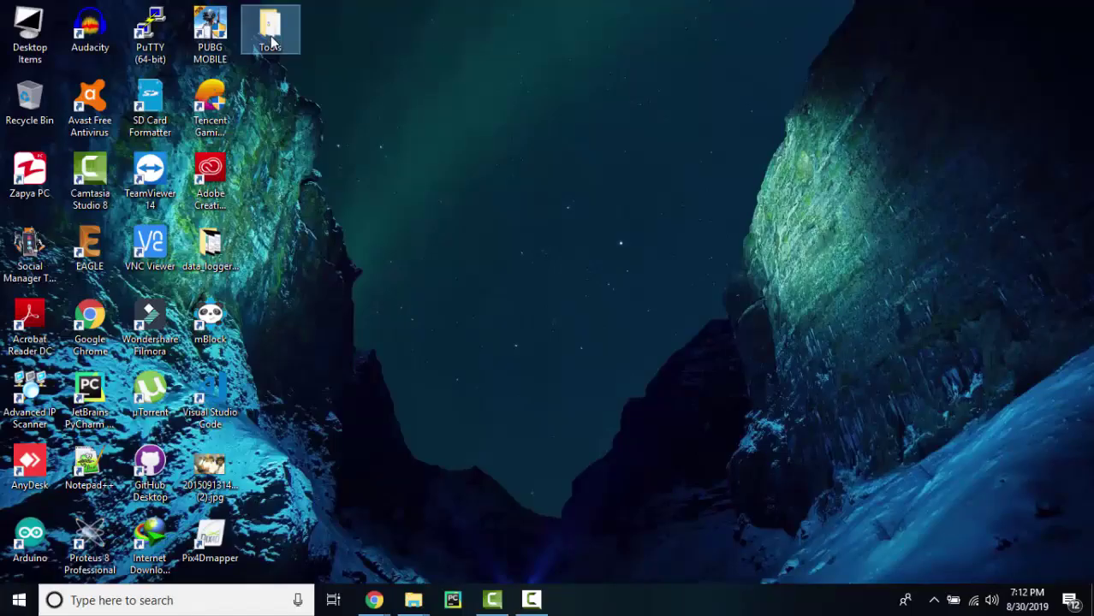
# Open the Tools folder on the desktop and launch rufus-3.6.exe.
pyautogui.doubleClick(270, 34)
pyautogui.click(650, 164)
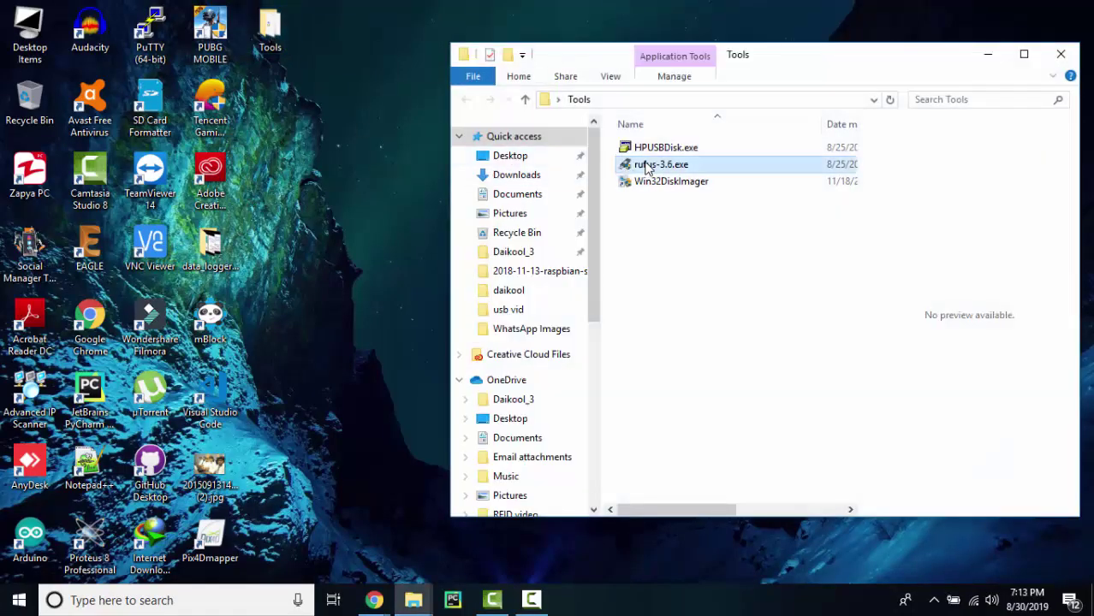
pyautogui.rightClick(644, 151)
pyautogui.click(672, 171)
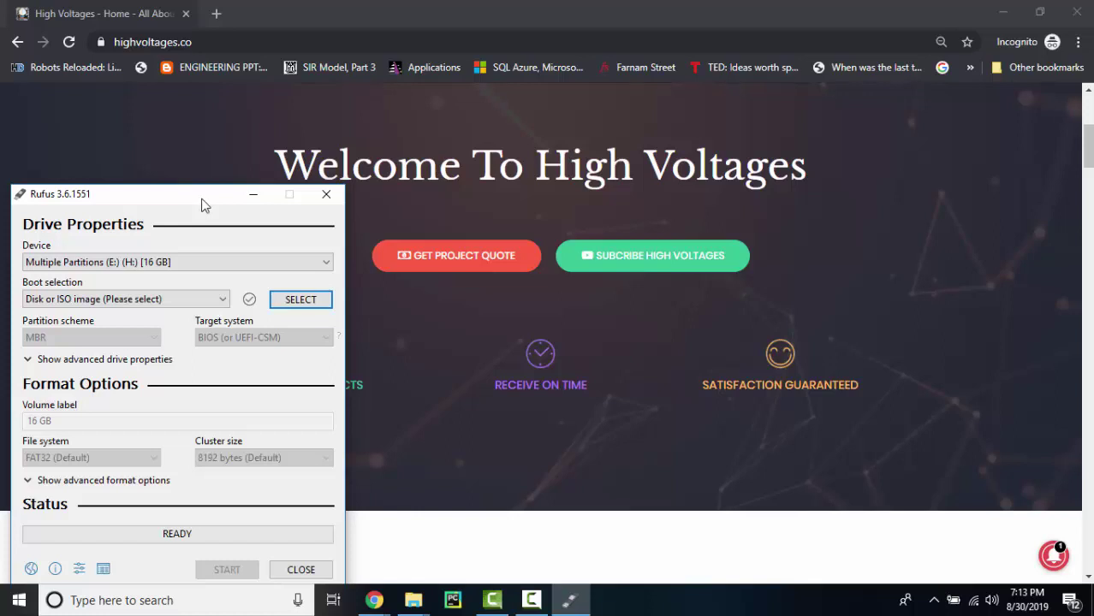
# Keep Multiple Partitions (E:) (H:) [16 GB] as the device and set the boot selection to Non bootable.
pyautogui.click(182, 265)
pyautogui.click(183, 266)
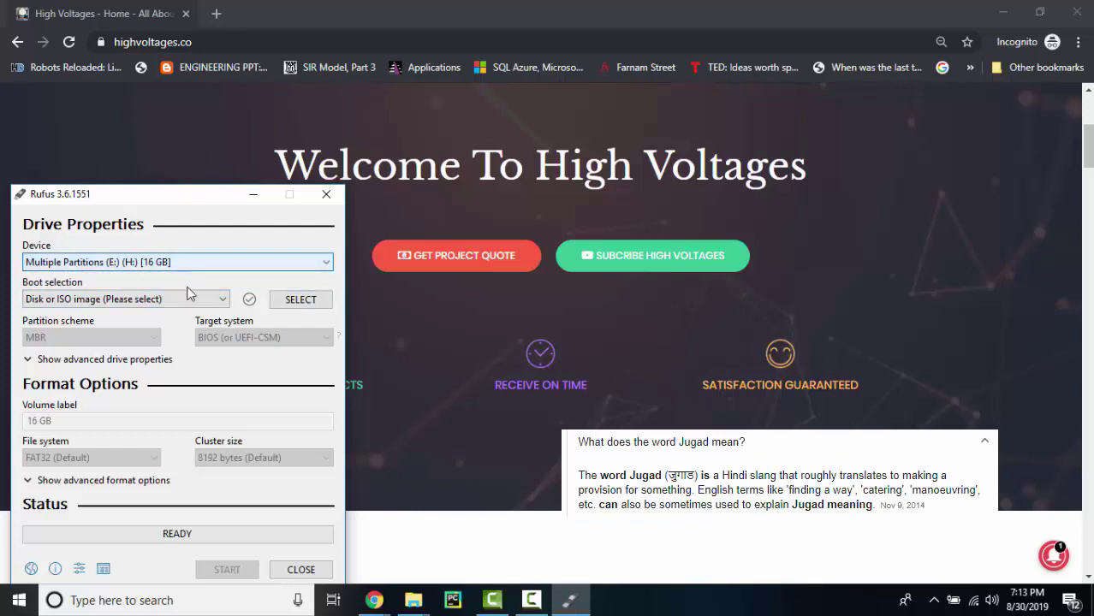
pyautogui.click(190, 300)
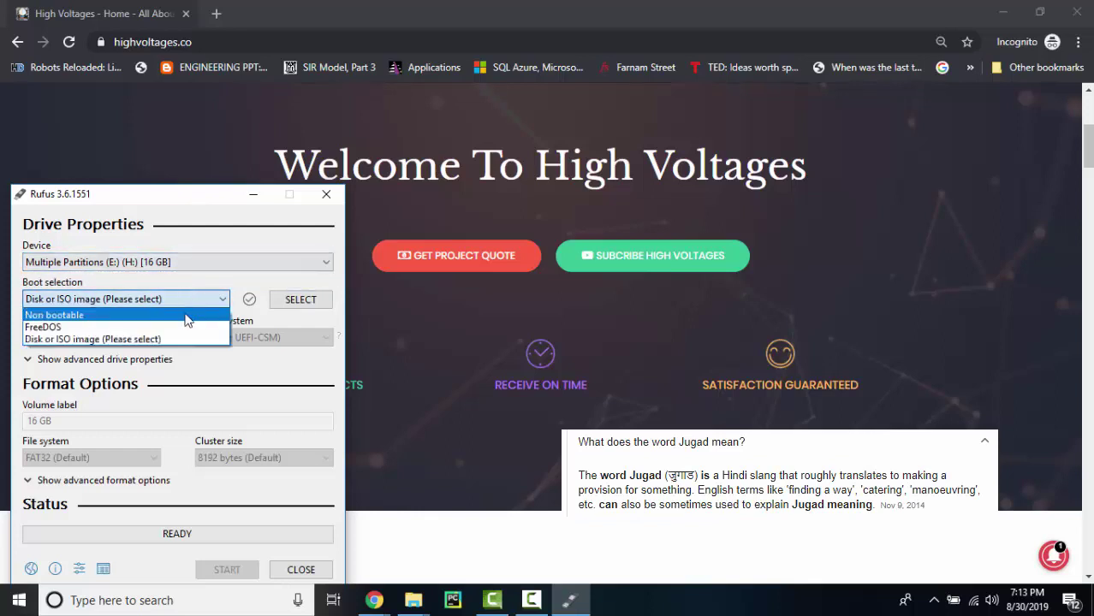
pyautogui.click(183, 315)
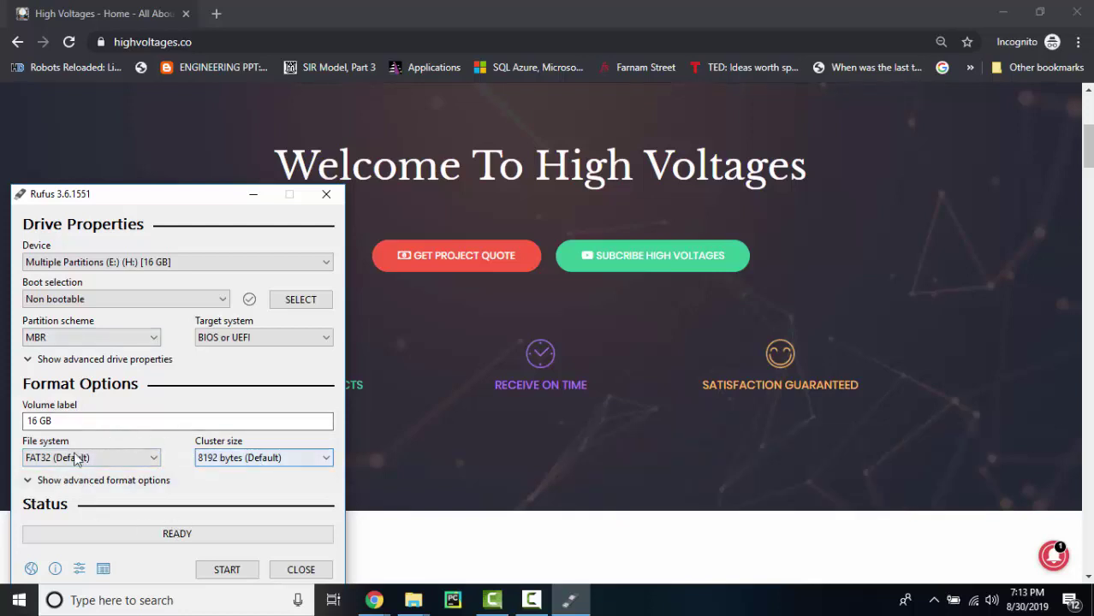
# Format the 16 GB drive as FAT32 with the MBR scheme, accept the data-loss warnings, and close Rufus.
pyautogui.click(226, 569)
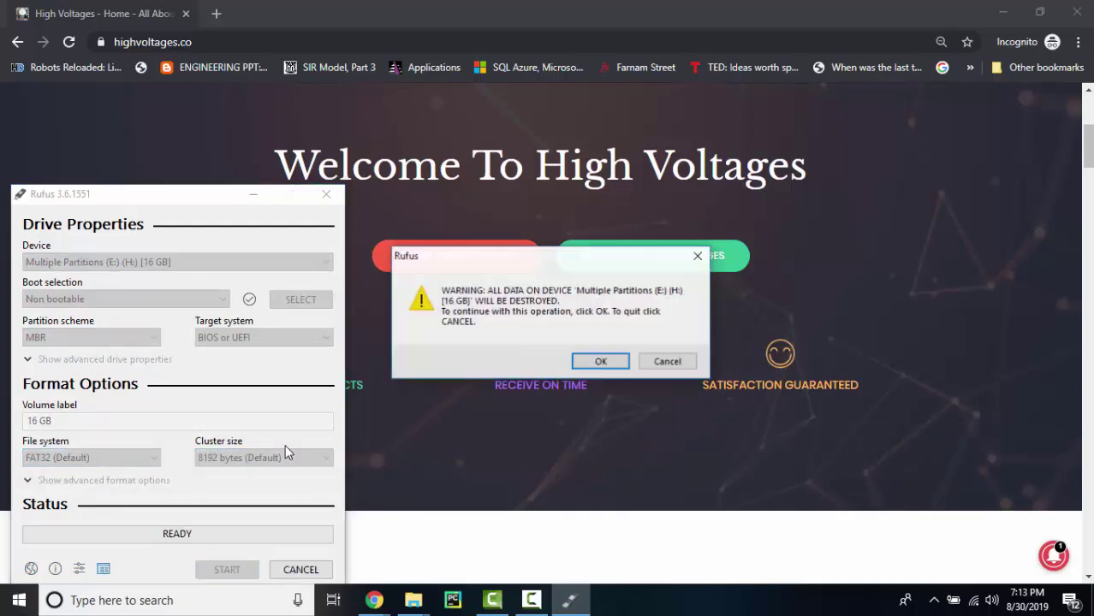
pyautogui.click(616, 364)
pyautogui.click(605, 367)
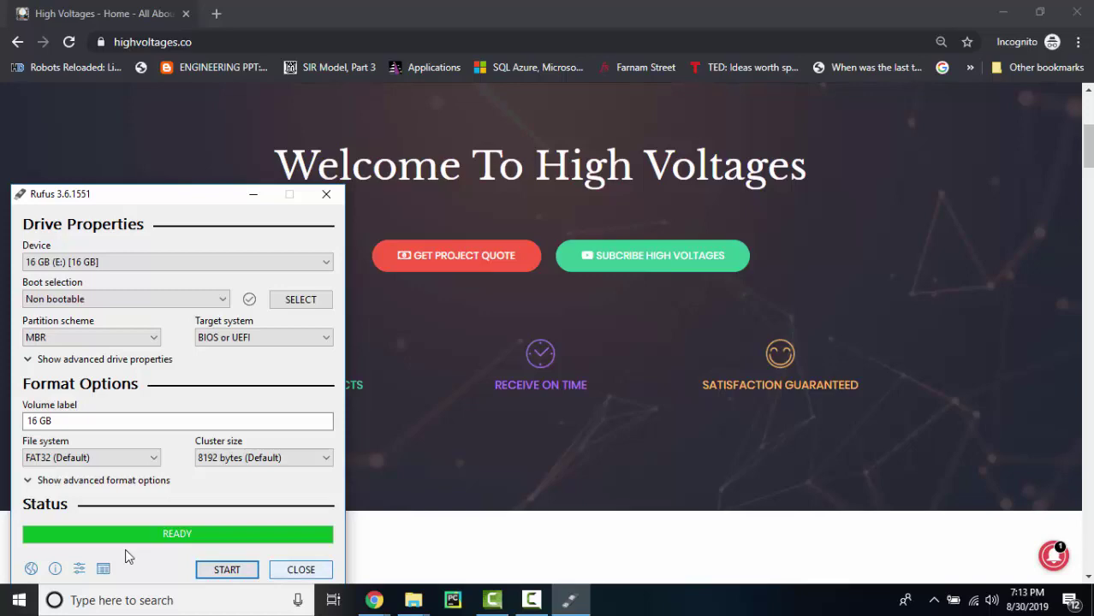
pyautogui.press('Return')
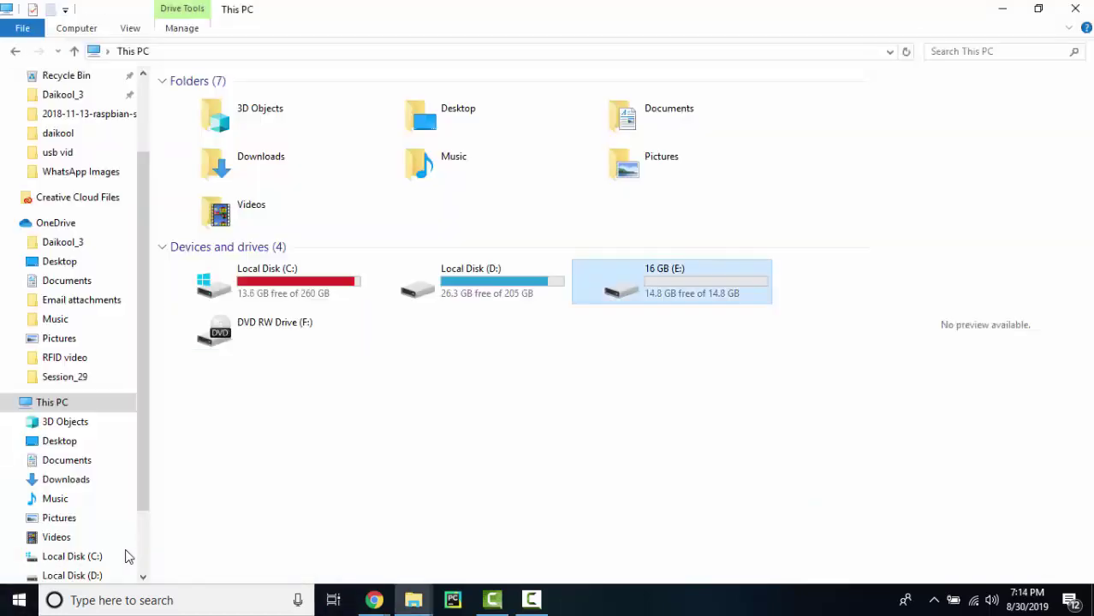
# Examine the capacity of the 16 GB (E:) drive in its properties and close the dialog.
pyautogui.press('Menu')
pyautogui.press('Down')
pyautogui.press('Down')
pyautogui.press('Down')
pyautogui.press('Down')
pyautogui.press('Down')
pyautogui.press('Down')
pyautogui.press('Return')
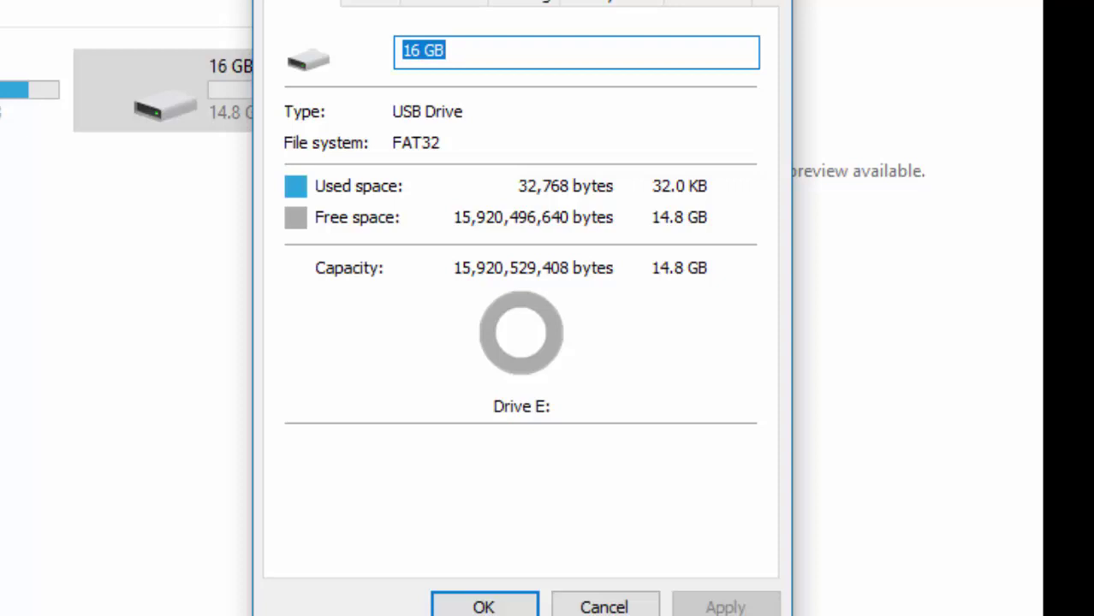
pyautogui.press('Return')
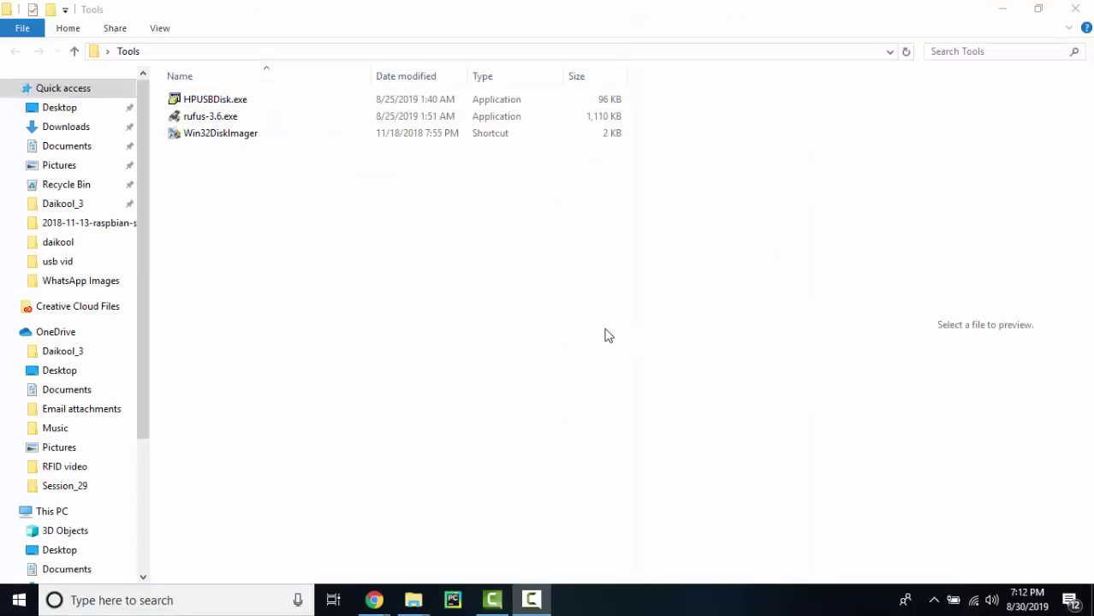
# Launch Win32DiskImager from the Tools folder and load 2018-11-13-raspbian-stretch-full.img from its folder inside Downloads\Compressed.
pyautogui.doubleClick(244, 138)
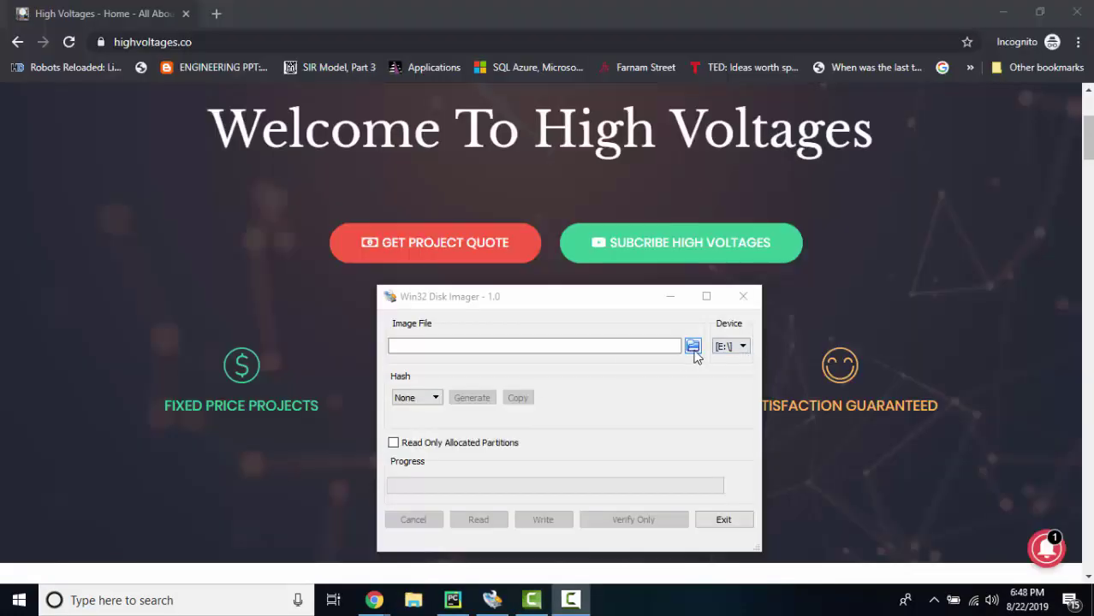
pyautogui.click(693, 348)
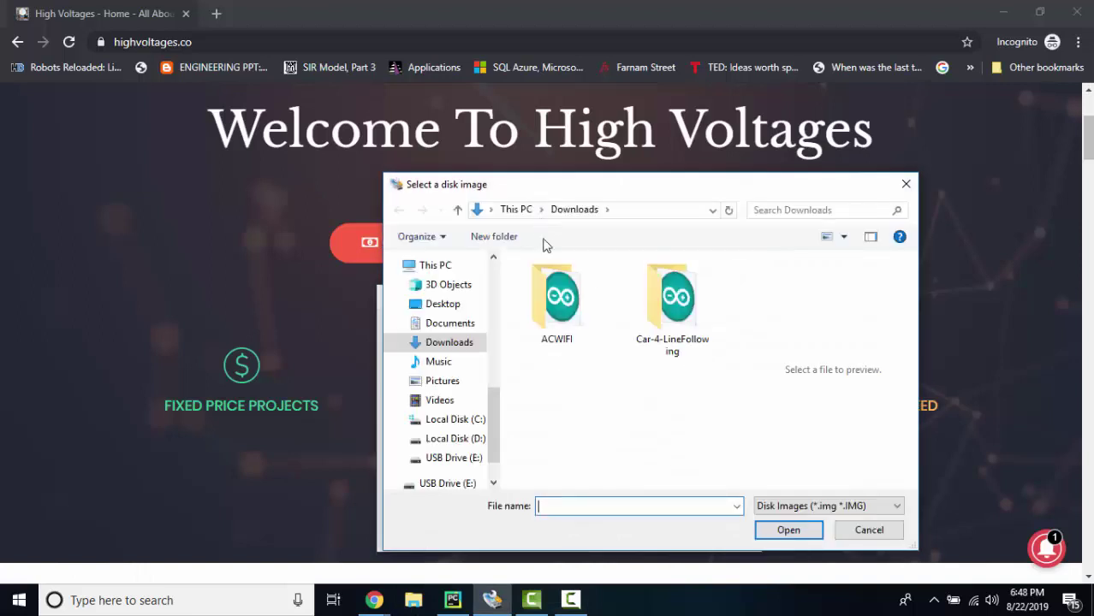
pyautogui.write('C:\\Users\\asimz\\Downloads\\Compressed')
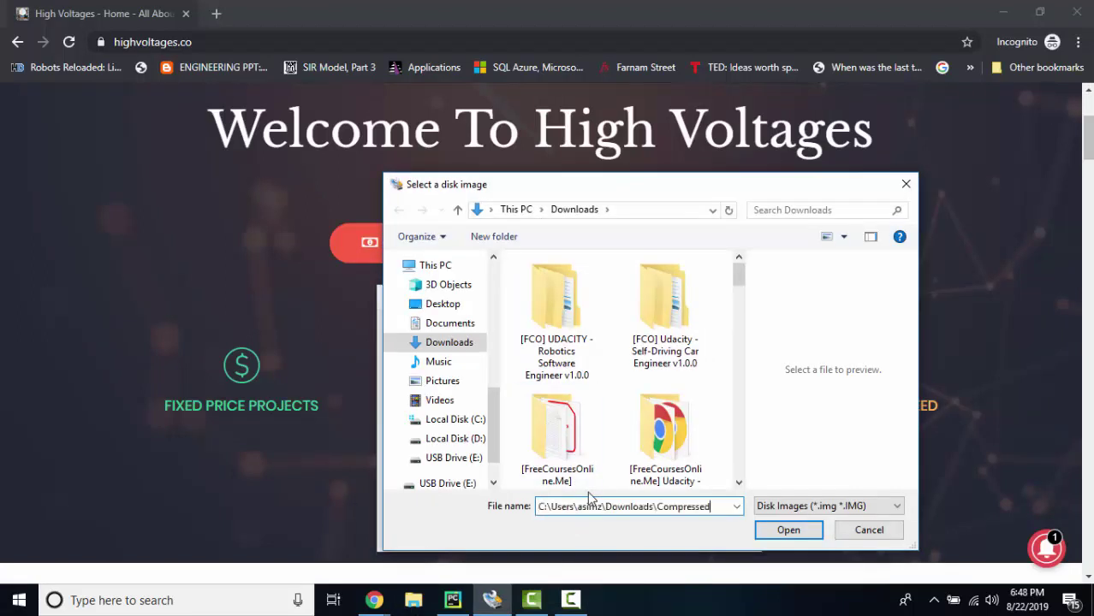
pyautogui.press('Return')
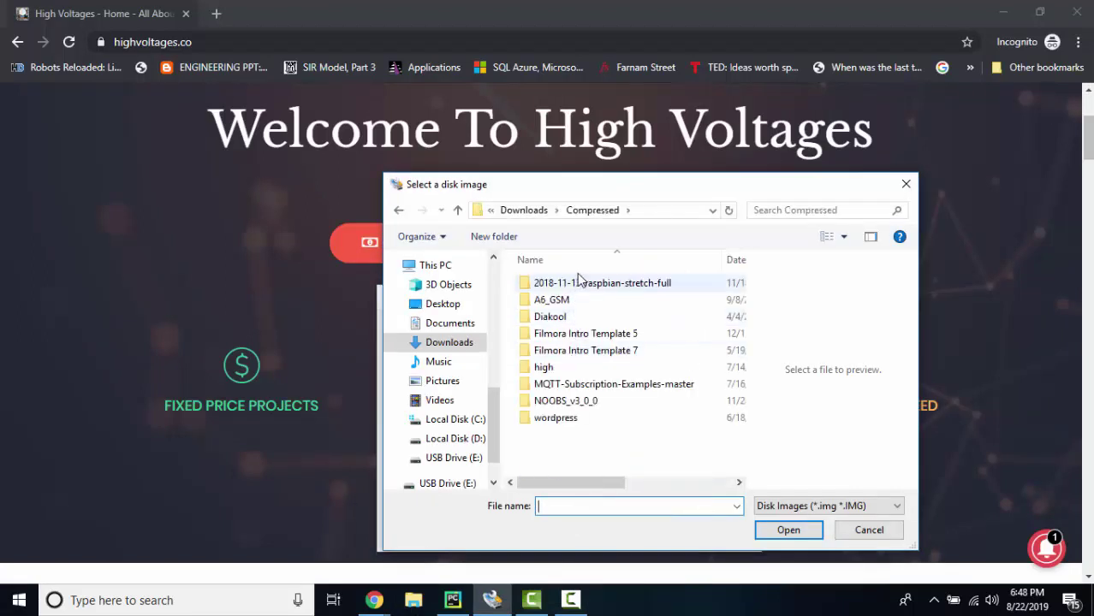
pyautogui.doubleClick(579, 282)
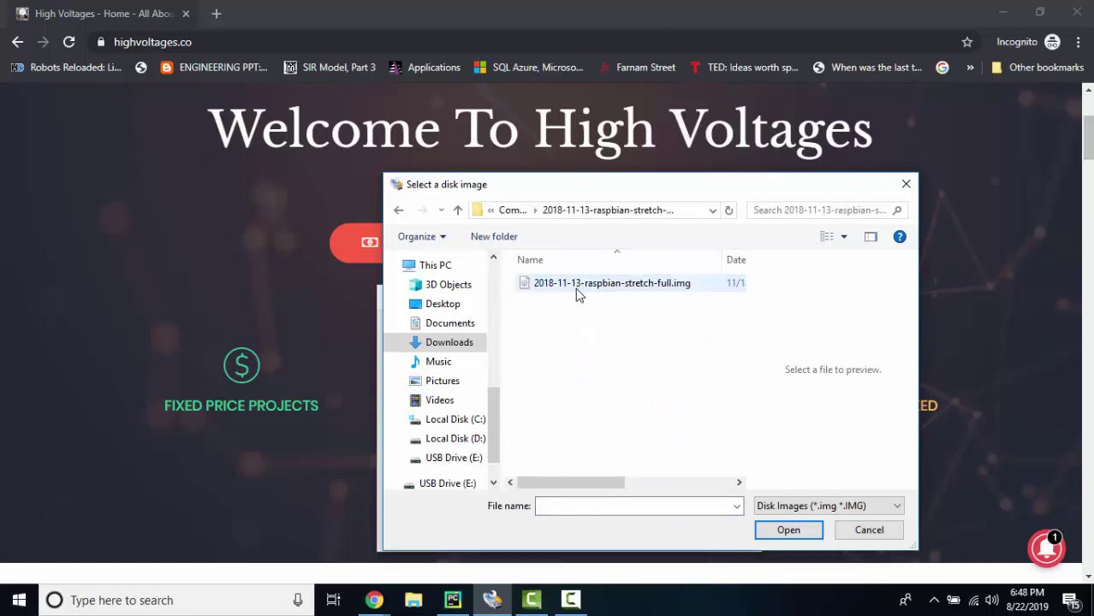
pyautogui.doubleClick(578, 289)
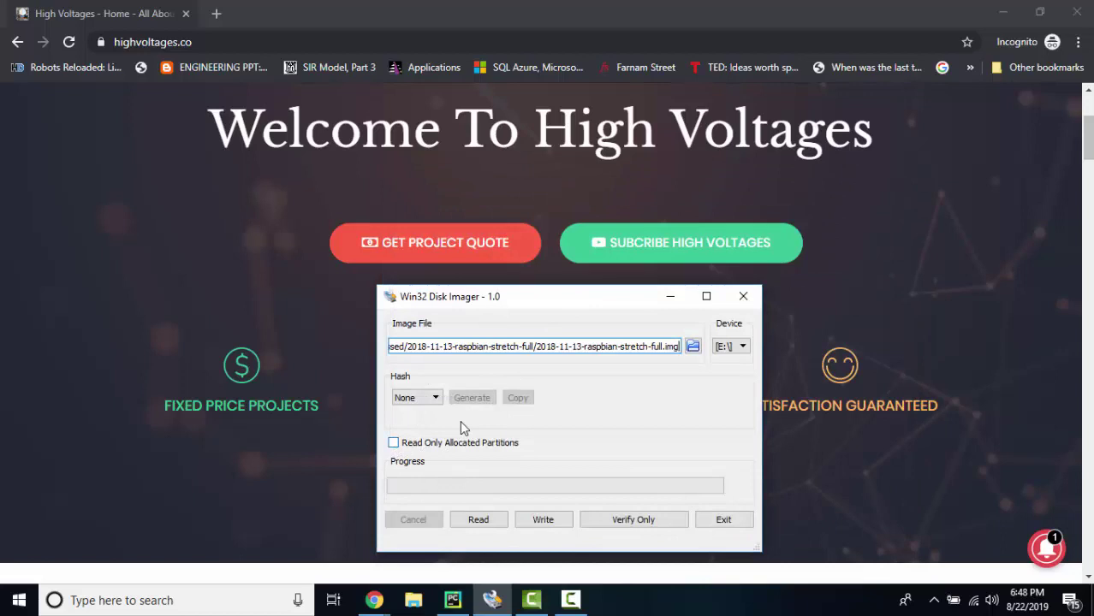
# Write the image to device E:, accepting the overwrite warning, then dismiss the completion message and cancel the prompt to format drive G:.
pyautogui.click(742, 346)
pyautogui.click(742, 349)
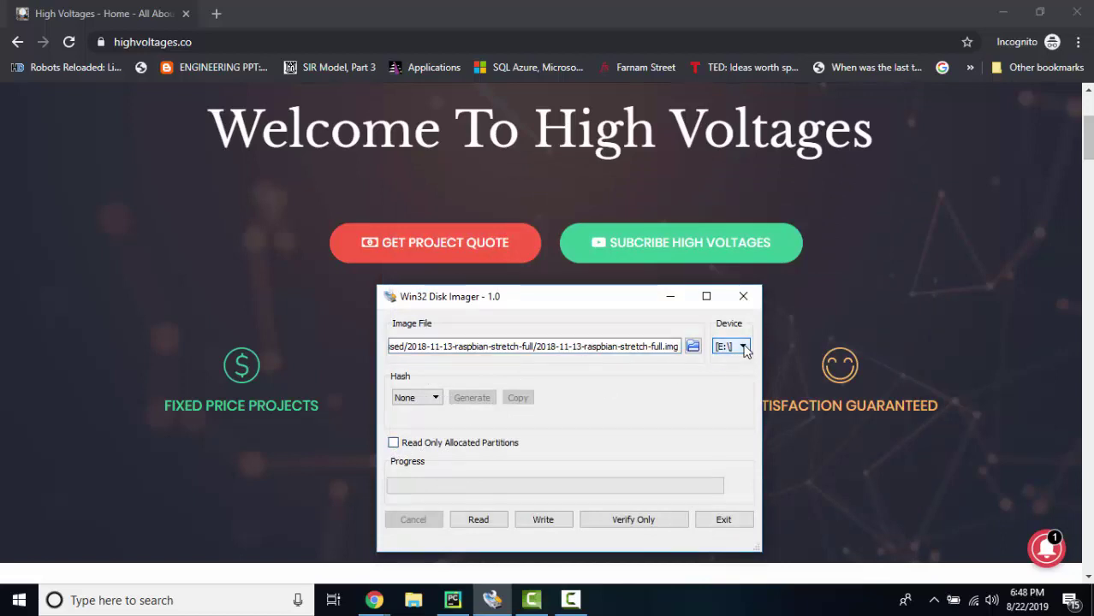
pyautogui.click(529, 521)
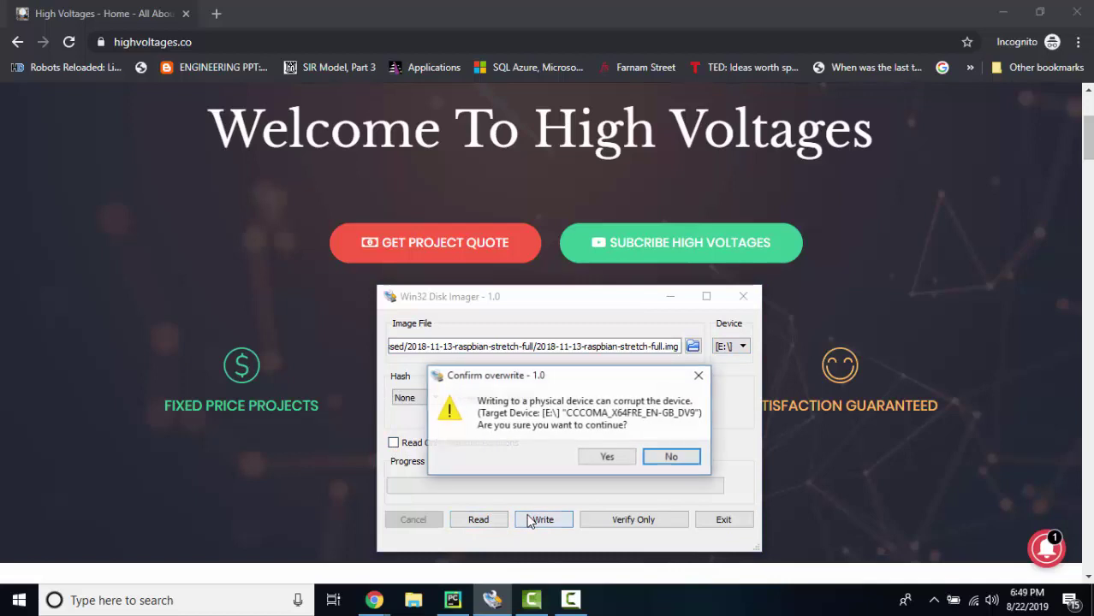
pyautogui.click(605, 459)
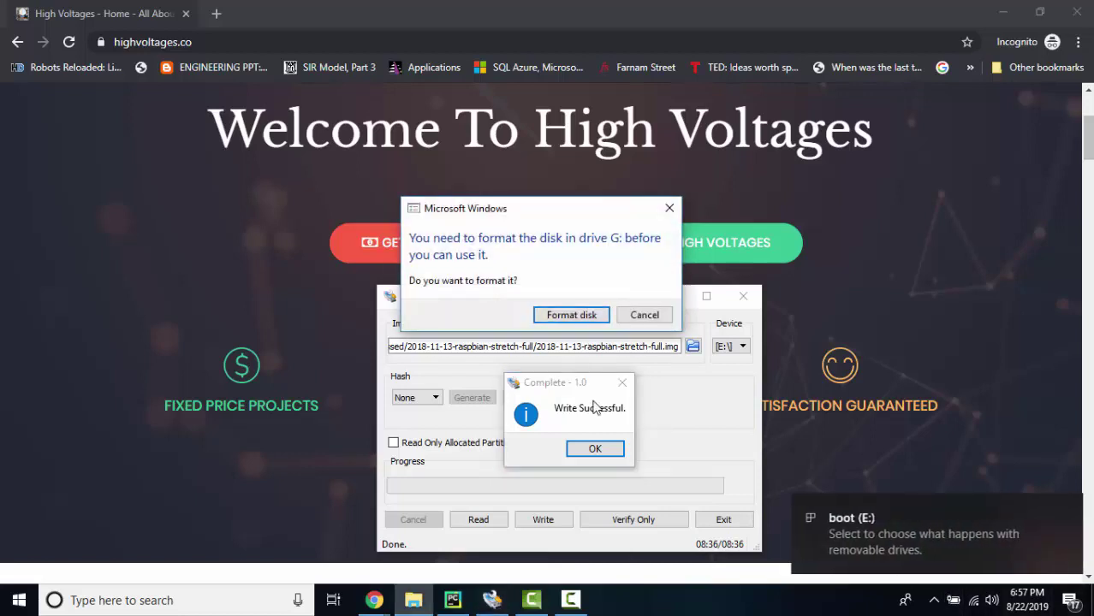
pyautogui.click(595, 447)
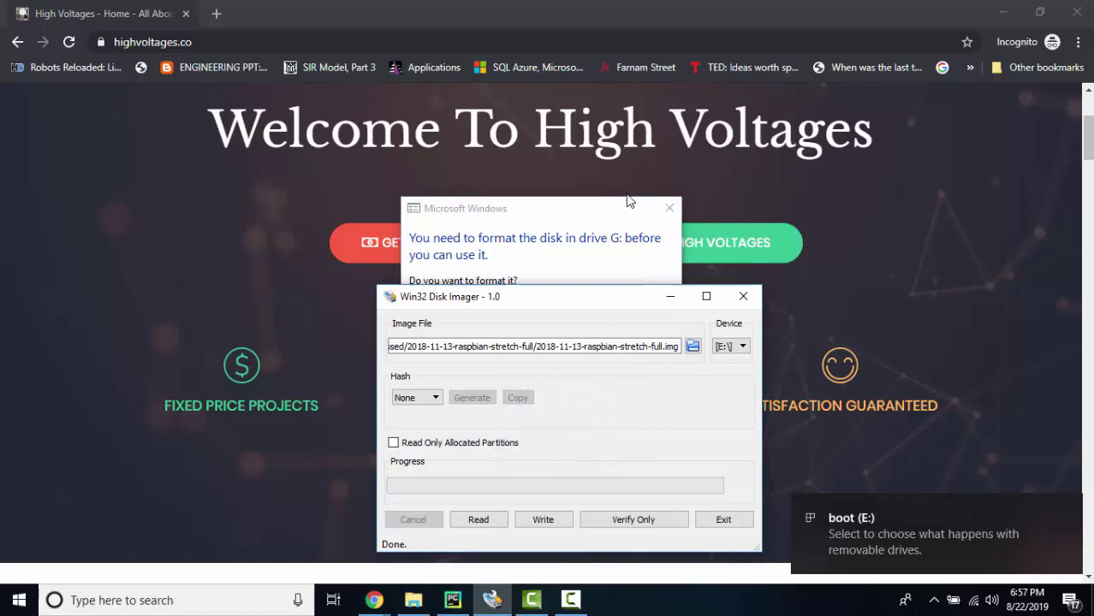
pyautogui.click(621, 231)
pyautogui.click(644, 314)
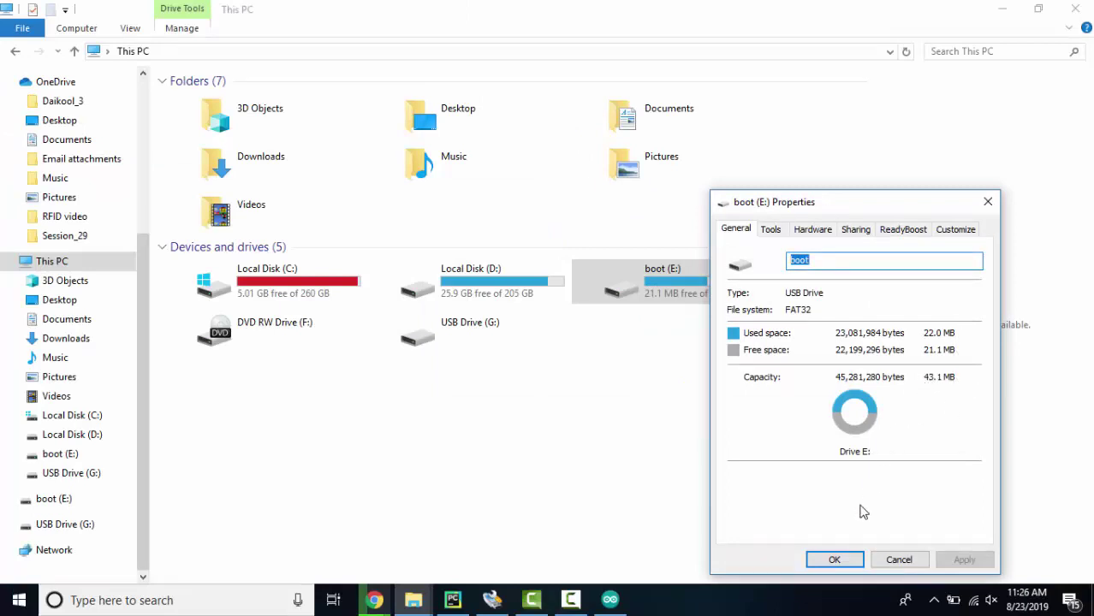
# Check the capacity of the boot (E:) drive in its properties and close the dialog.
pyautogui.click(835, 560)
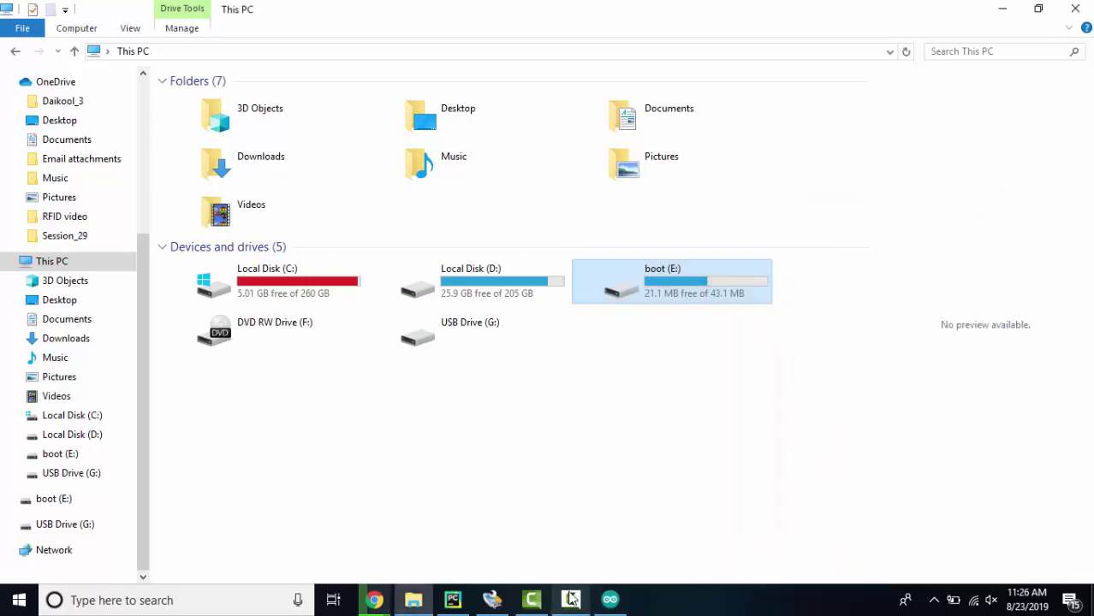